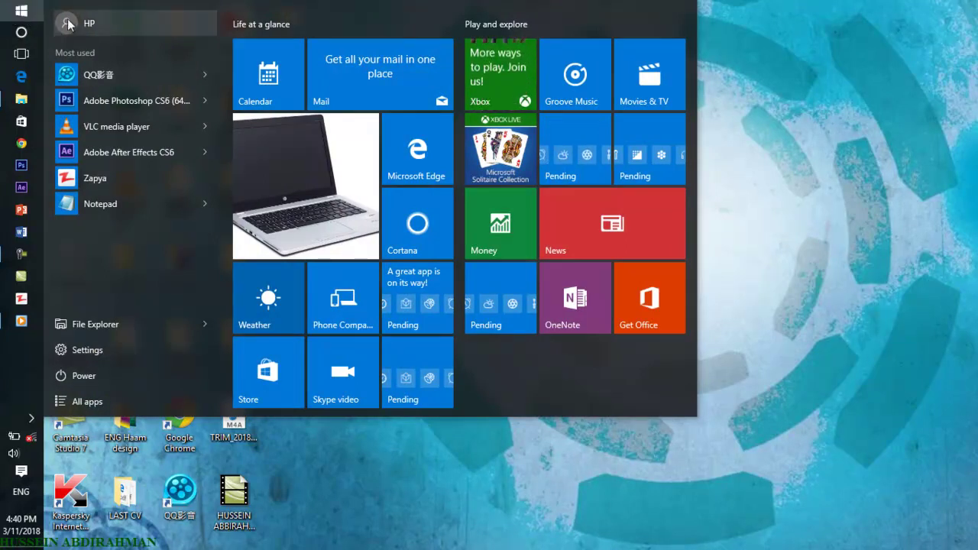
# Launch Windows Settings from the Start menu.
pyautogui.click(91, 352)
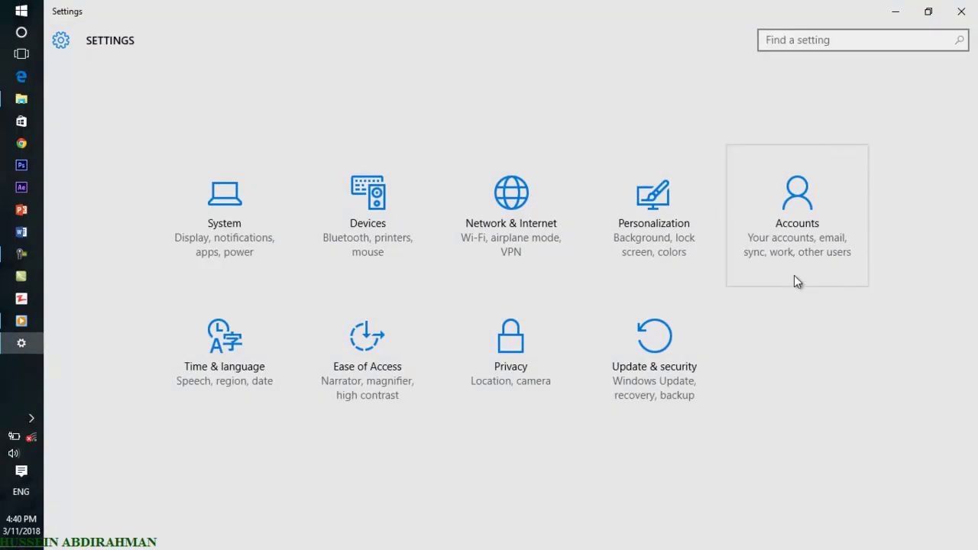
# Go to Accounts and show the Sign-in options page.
pyautogui.click(802, 224)
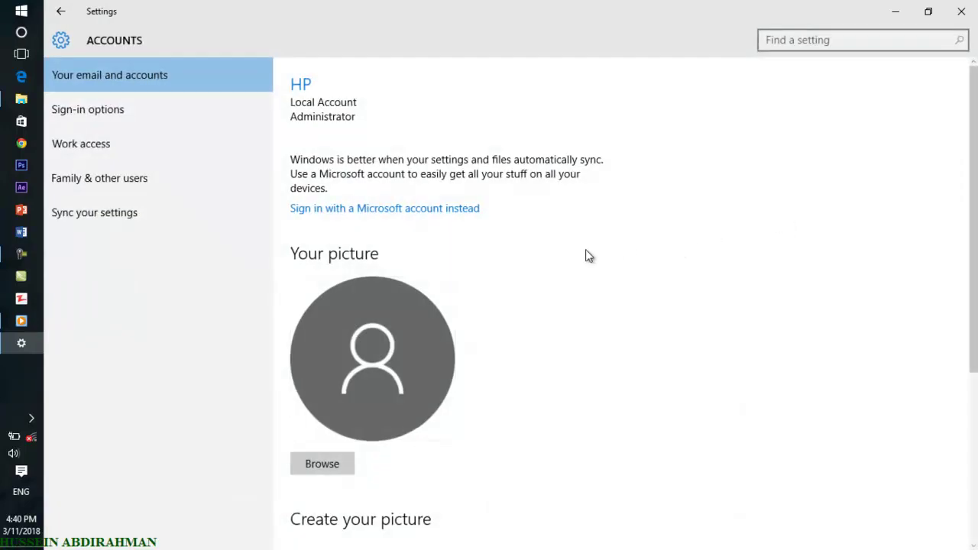
pyautogui.scroll(-5, 522, 176)
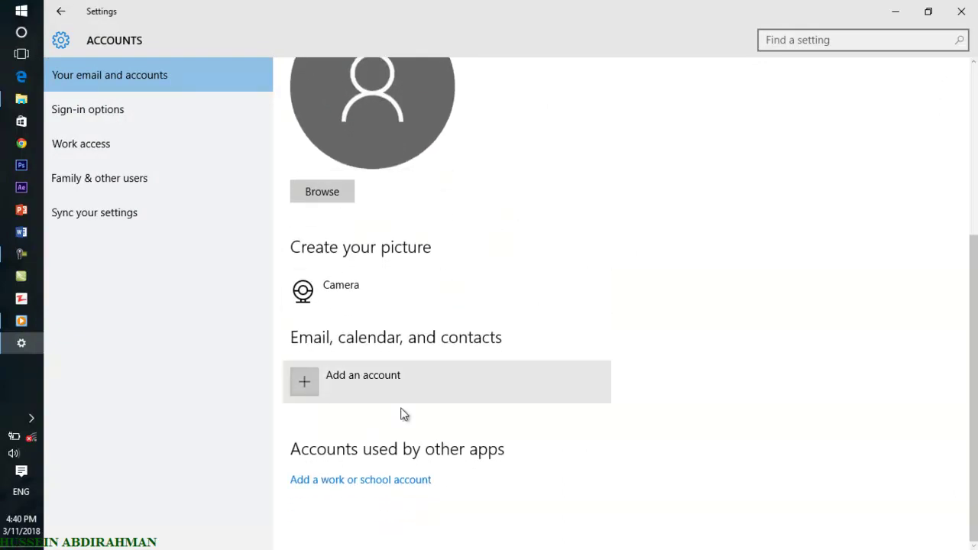
pyautogui.scroll(5, 329, 140)
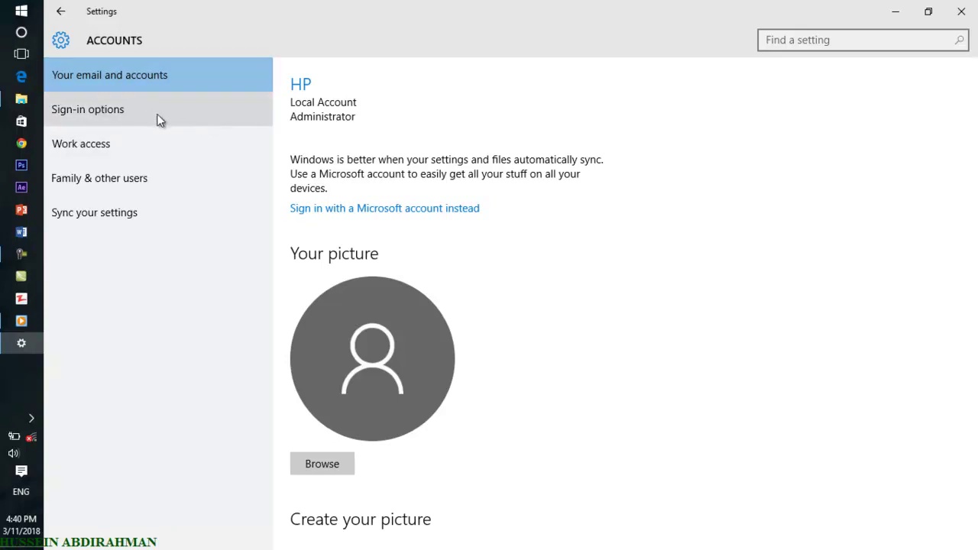
pyautogui.click(117, 109)
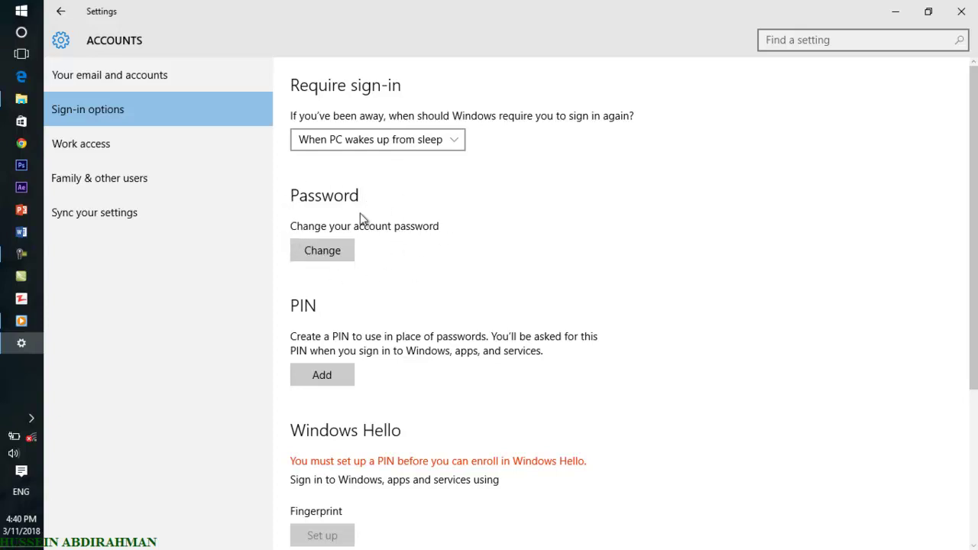
# Start a password change and enter the current account password, revealing it to check.
pyautogui.click(332, 250)
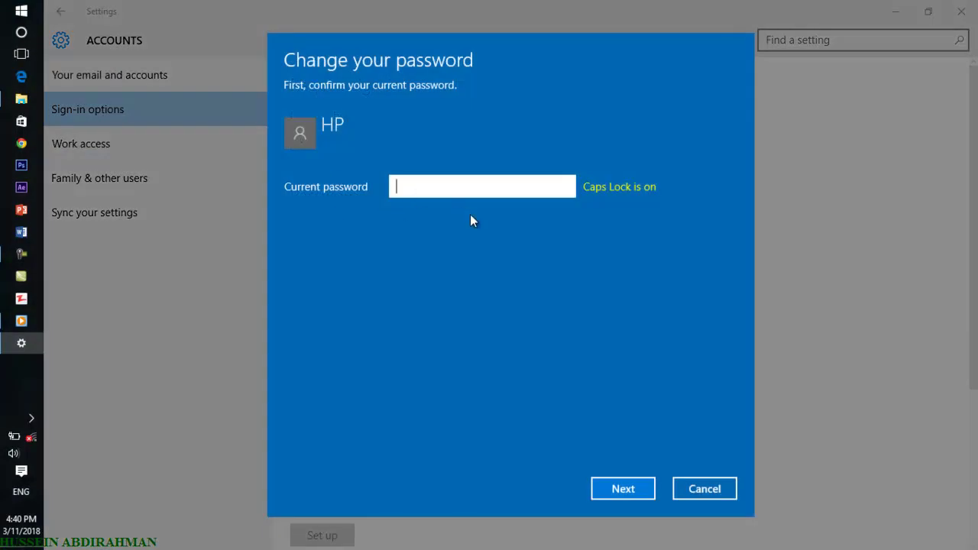
pyautogui.write('*****')
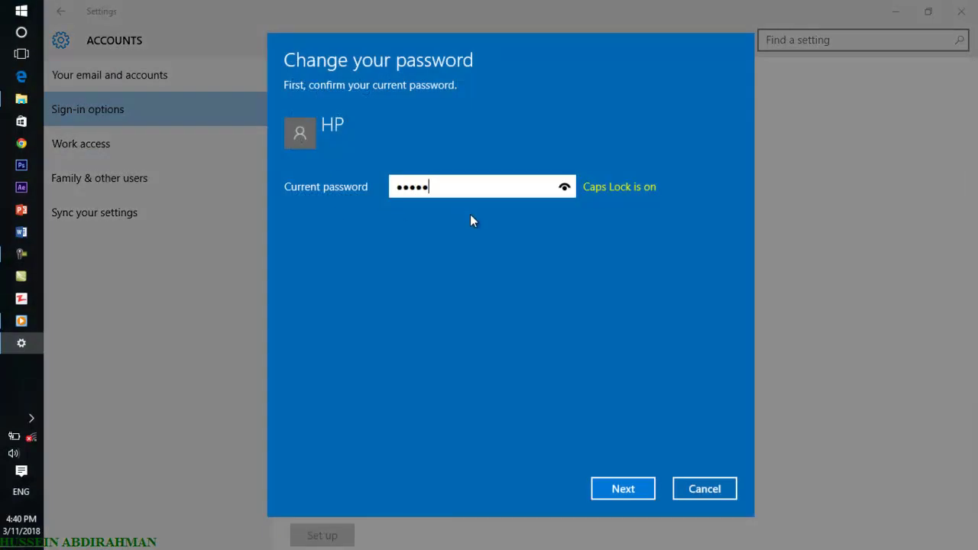
pyautogui.click(563, 187)
pyautogui.press('BackSpace')
pyautogui.press('BackSpace')
pyautogui.press('BackSpace')
pyautogui.press('BackSpace')
pyautogui.press('BackSpace')
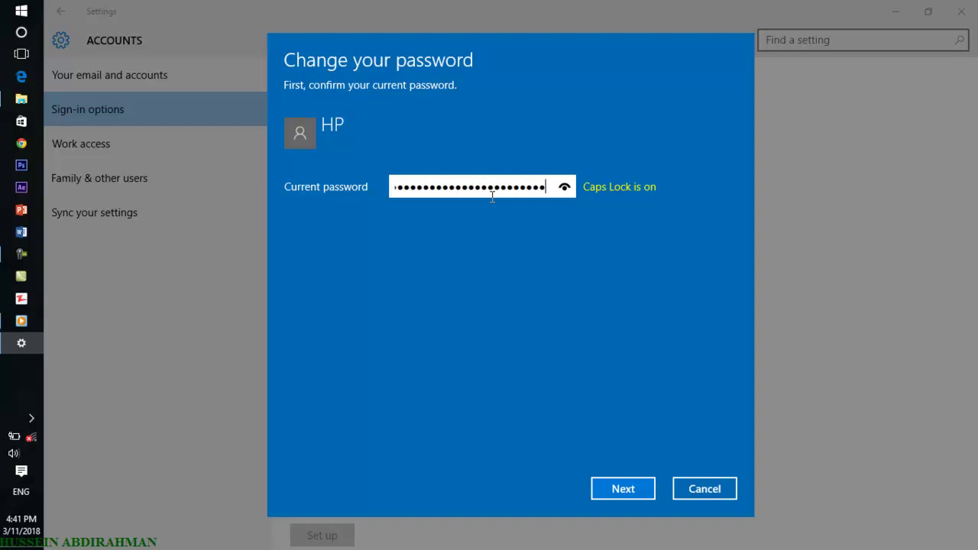
pyautogui.click(564, 192)
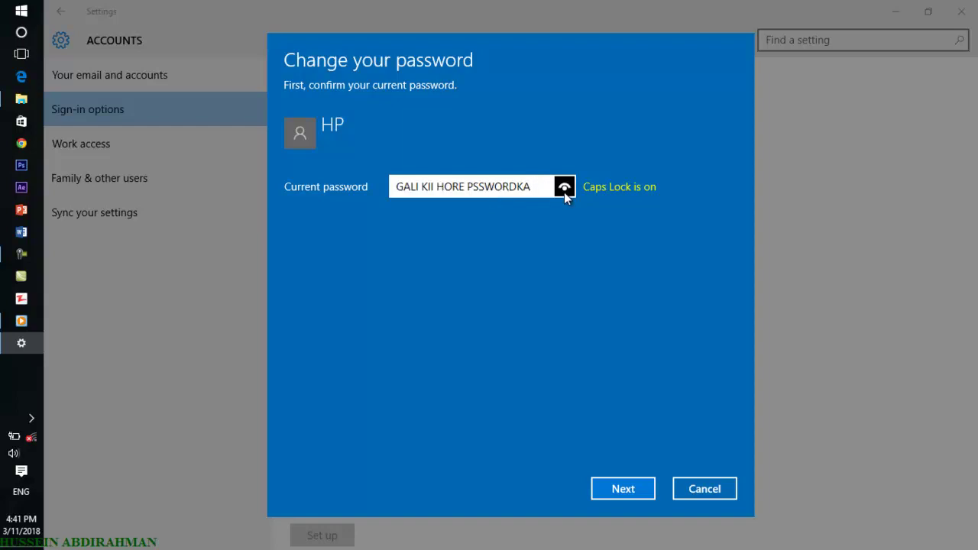
pyautogui.click(561, 189)
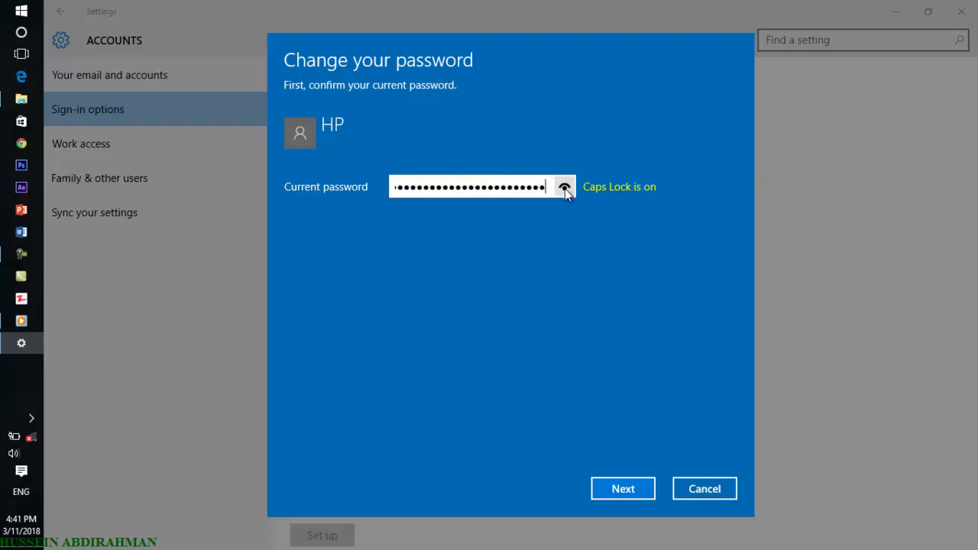
# Correct the current password, submit it, and retype it after it is rejected.
pyautogui.press('BackSpace')
pyautogui.press('BackSpace')
pyautogui.press('BackSpace')
pyautogui.press('BackSpace')
pyautogui.press('BackSpace')
pyautogui.press('BackSpace')
pyautogui.press('BackSpace')
pyautogui.press('BackSpace')
pyautogui.press('BackSpace')
pyautogui.press('BackSpace')
pyautogui.press('BackSpace')
pyautogui.press('BackSpace')
pyautogui.press('BackSpace')
pyautogui.press('BackSpace')
pyautogui.press('BackSpace')
pyautogui.press('BackSpace')
pyautogui.press('BackSpace')
pyautogui.press('BackSpace')
pyautogui.press('BackSpace')
pyautogui.press('BackSpace')
pyautogui.press('BackSpace')
pyautogui.press('BackSpace')
pyautogui.press('BackSpace')
pyautogui.press('BackSpace')
pyautogui.press('BackSpace')
pyautogui.write('******')
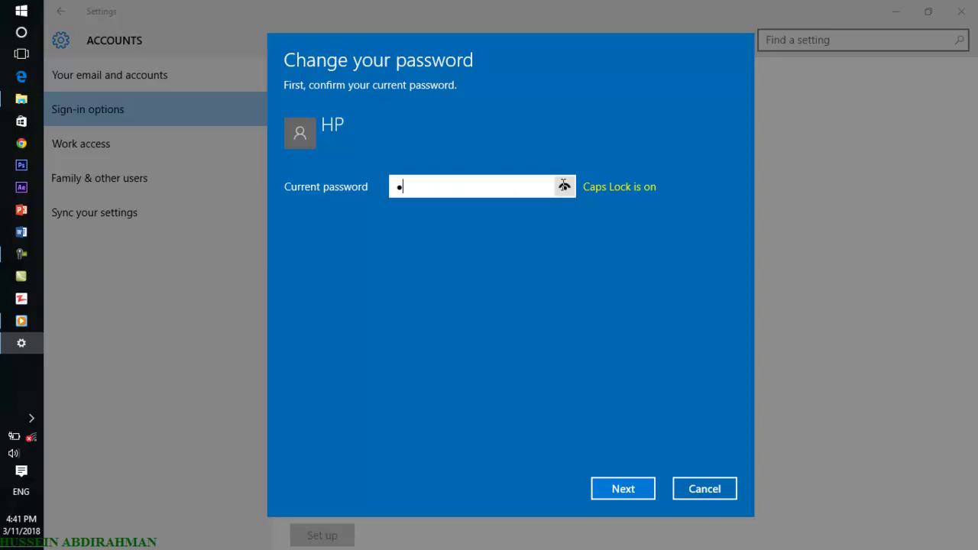
pyautogui.write('***')
pyautogui.press('BackSpace')
pyautogui.press('BackSpace')
pyautogui.write('*******')
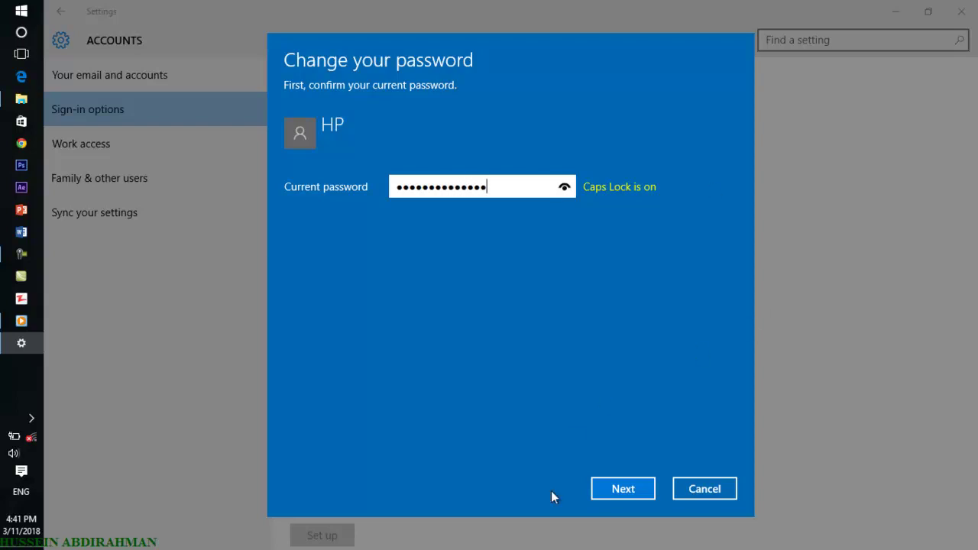
pyautogui.click(596, 487)
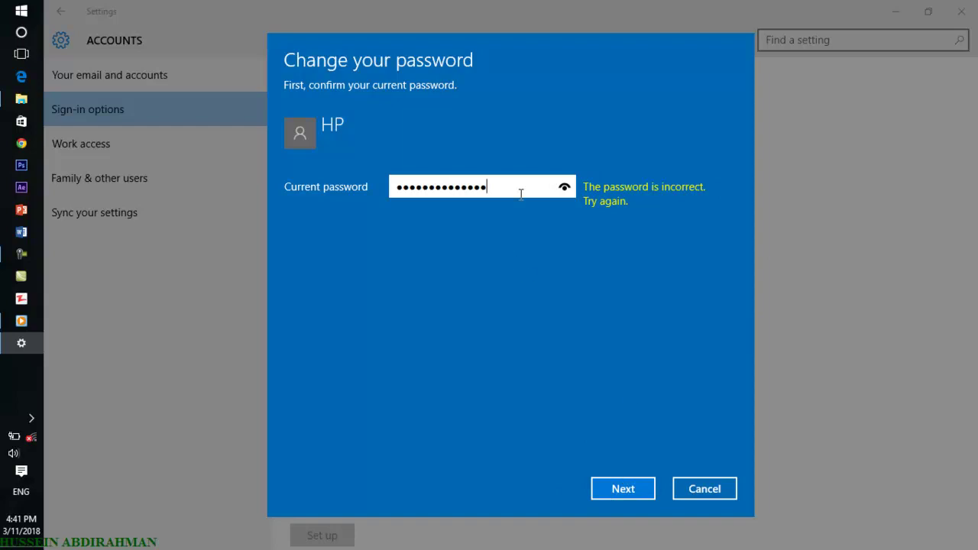
pyautogui.moveTo(526, 188); pyautogui.dragTo(275, 197)
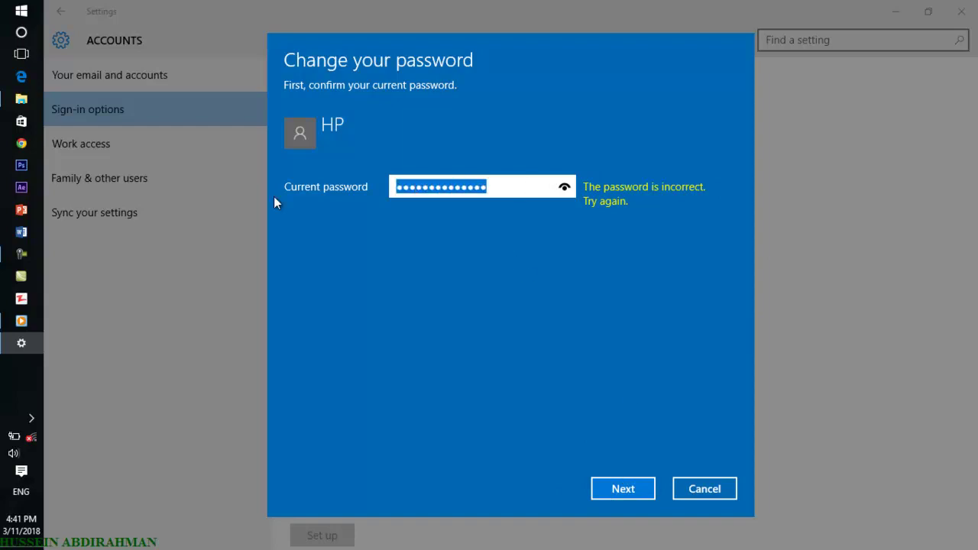
pyautogui.write('*************')
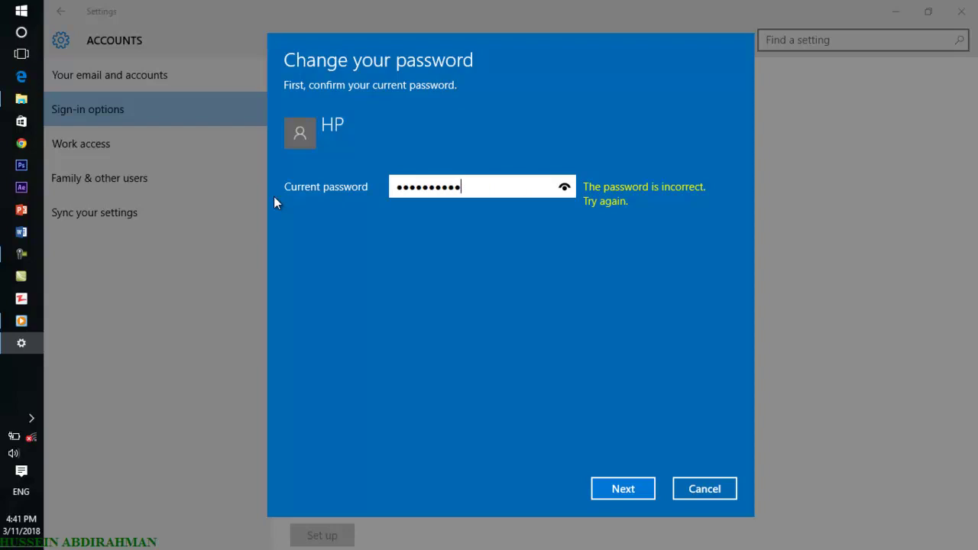
pyautogui.write('**')
# Continue to the new-password step and enter a new password and its confirmation, revealing each.
pyautogui.click(614, 489)
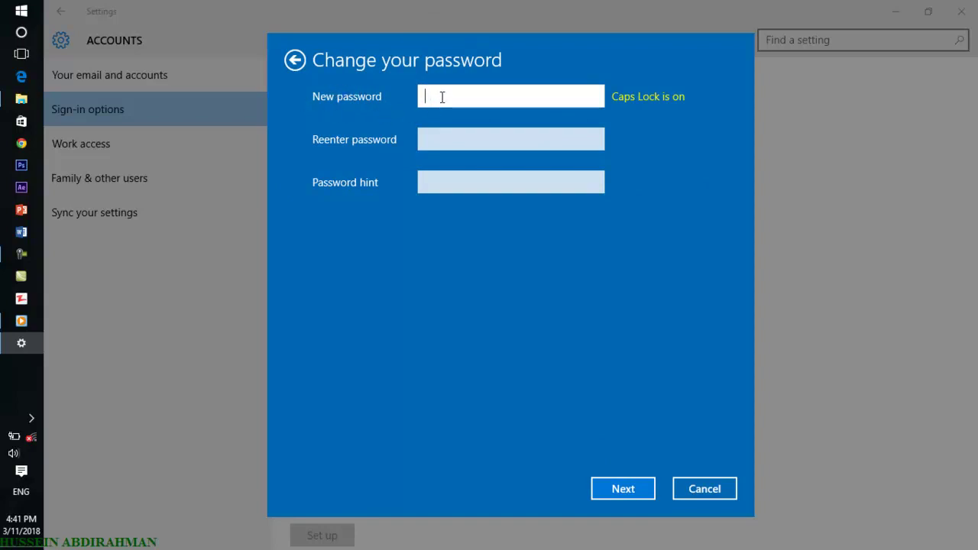
pyautogui.write('••••••••••••')
pyautogui.click(462, 139)
pyautogui.click(522, 96)
pyautogui.moveTo(522, 96); pyautogui.dragTo(329, 108)
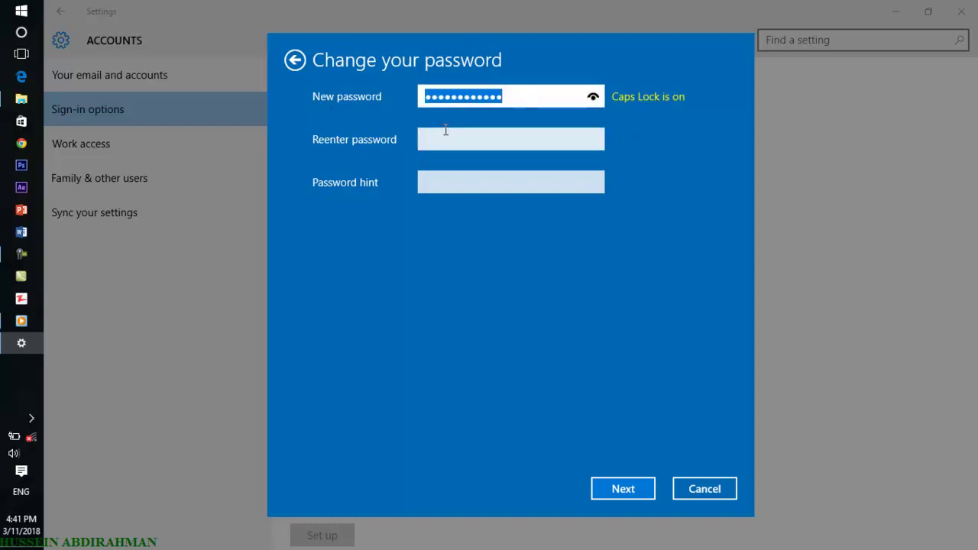
pyautogui.click(489, 136)
pyautogui.click(524, 95)
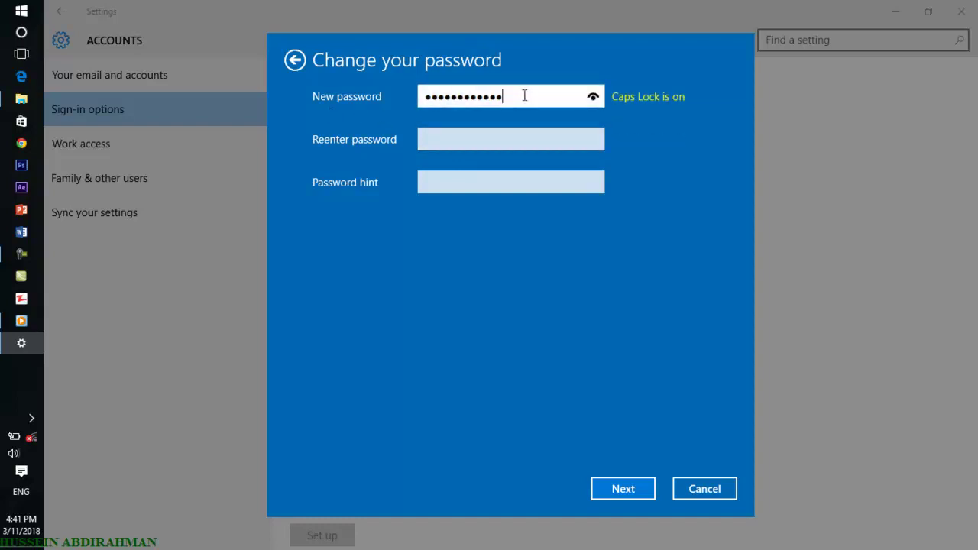
pyautogui.click(593, 96)
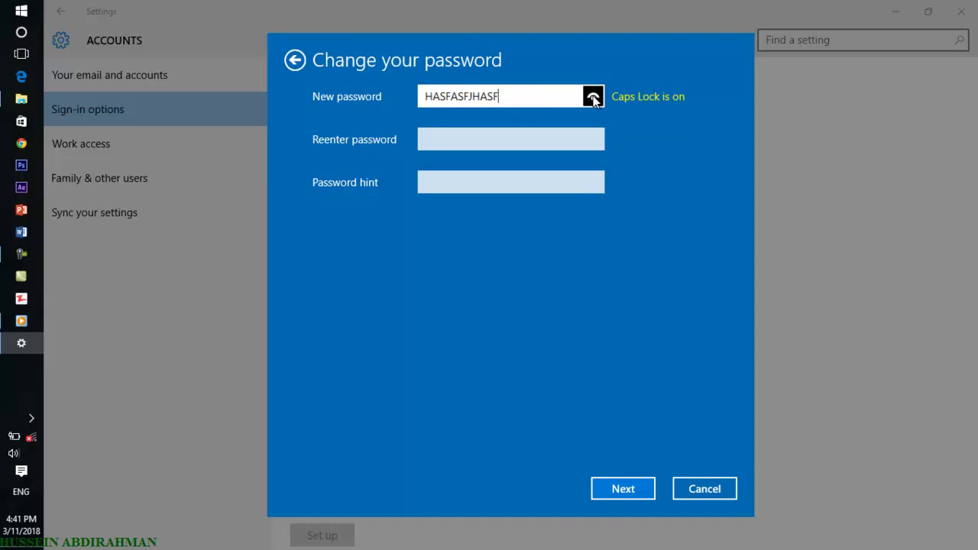
pyautogui.click(513, 138)
pyautogui.write('HA')
pyautogui.press('BackSpace')
pyautogui.press('BackSpace')
pyautogui.write('**********')
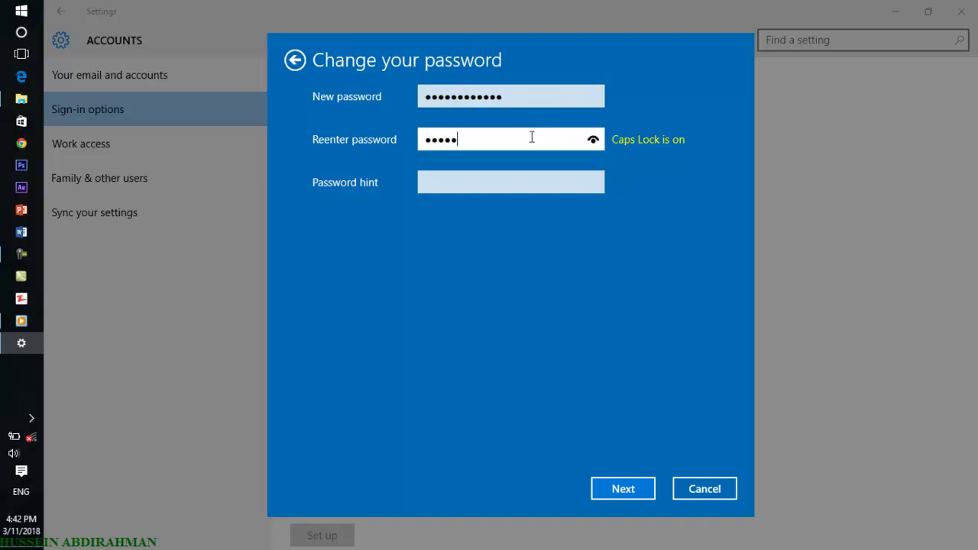
pyautogui.click(592, 139)
# Replace the new password with a six-character one, re-enter it, and compare both entries.
pyautogui.moveTo(549, 103); pyautogui.dragTo(307, 92)
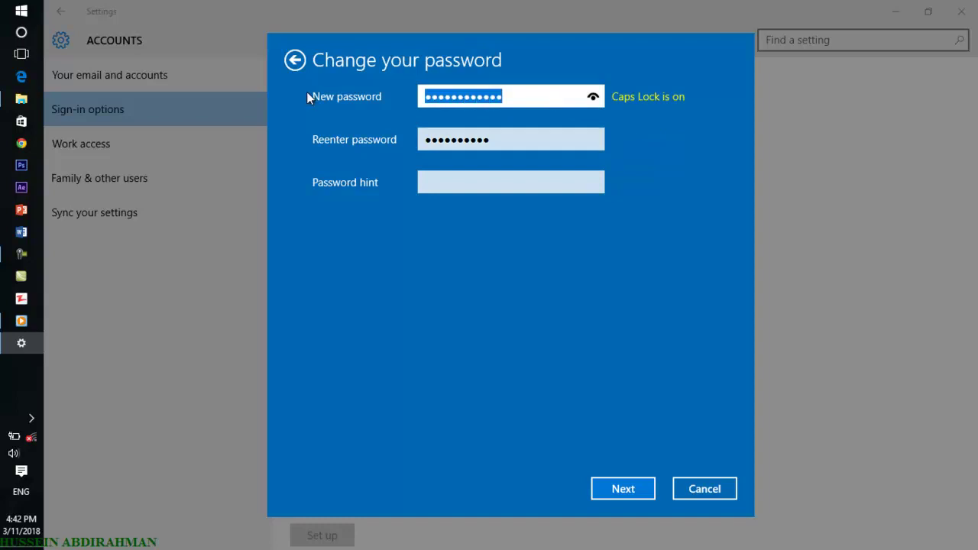
pyautogui.press('BackSpace')
pyautogui.write('******')
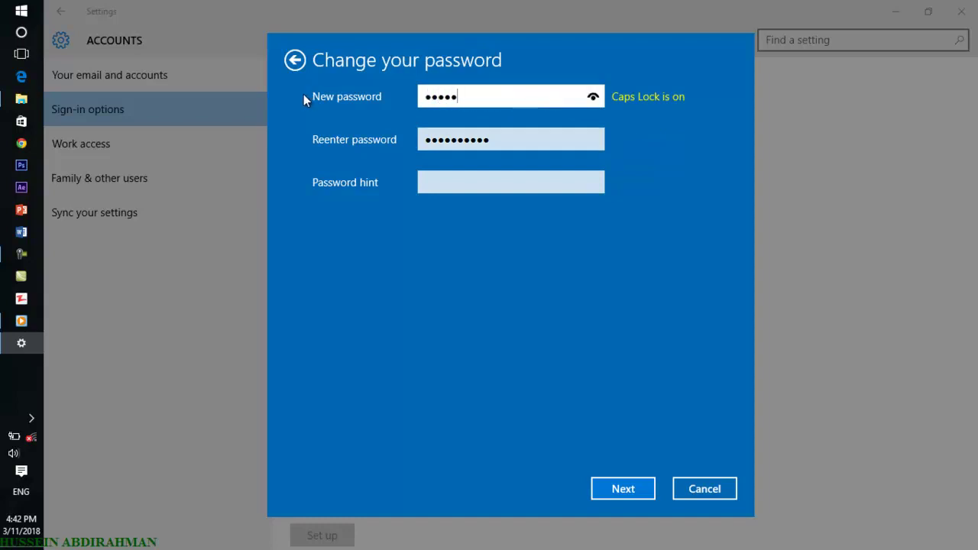
pyautogui.press('Tab')
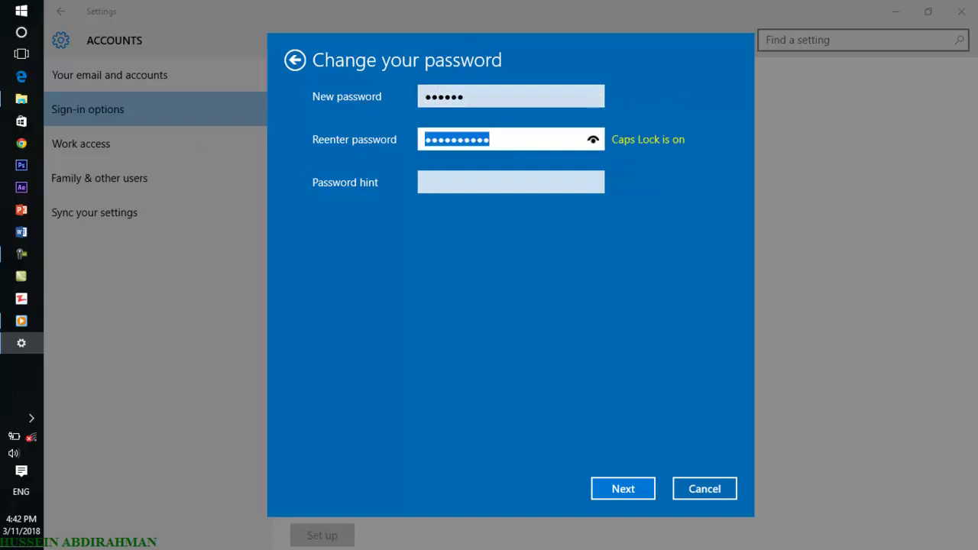
pyautogui.write('******')
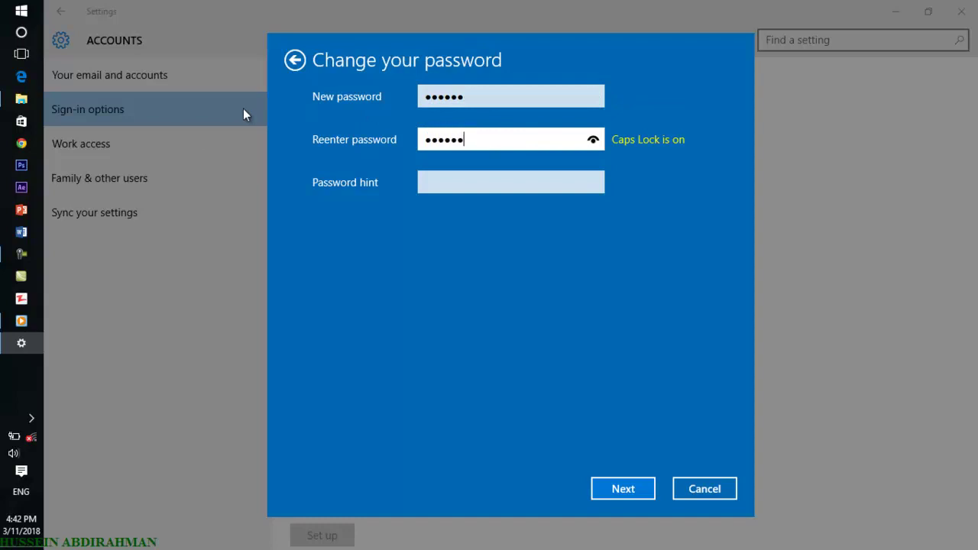
pyautogui.click(592, 96)
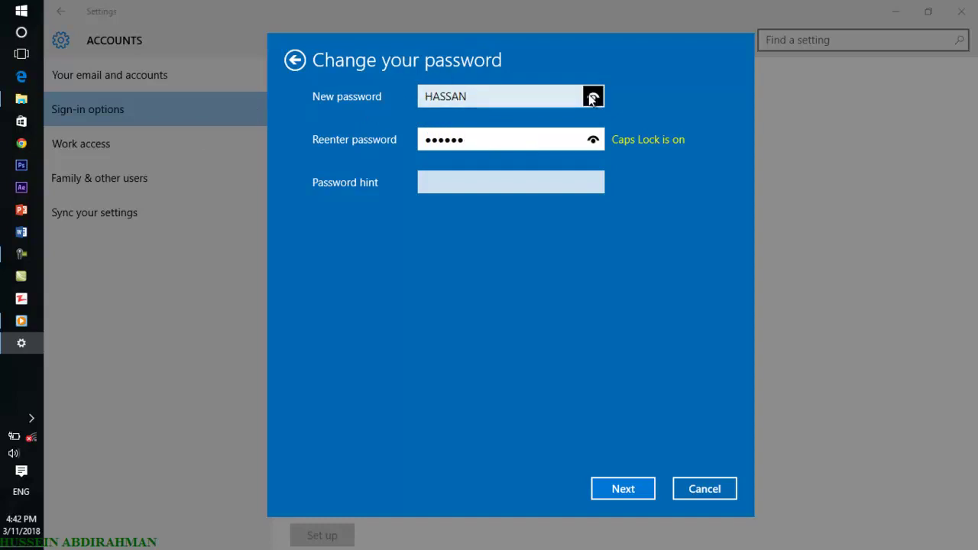
pyautogui.click(593, 141)
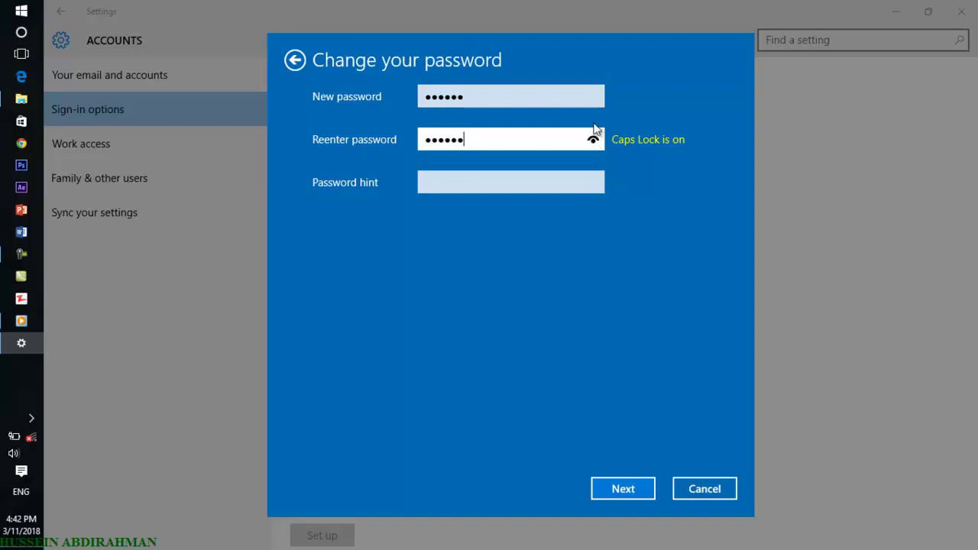
pyautogui.click(592, 97)
# Type the password hint, settling on 'LIKE AND SUBSCIBE' after several rewrites.
pyautogui.click(546, 182)
pyautogui.write('WA')
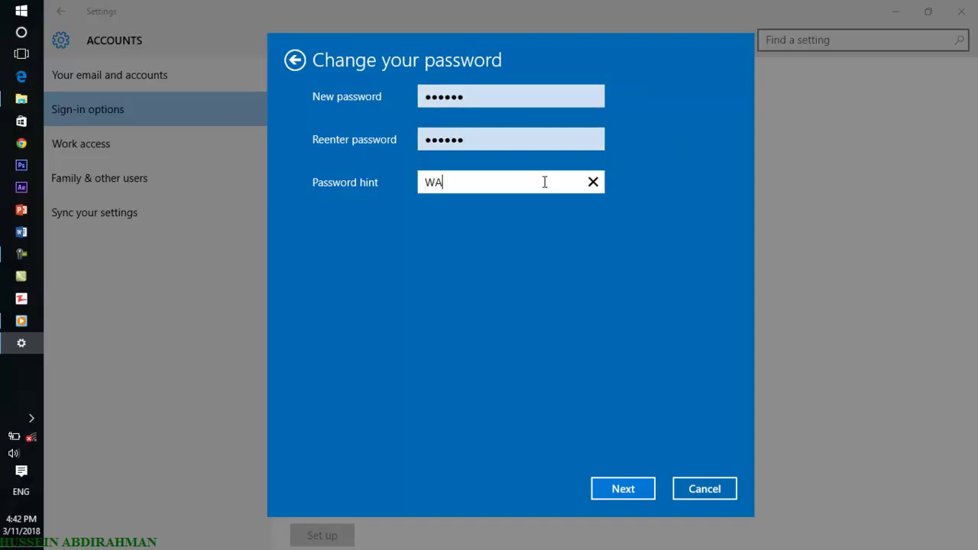
pyautogui.press('BackSpace')
pyautogui.press('BackSpace')
pyautogui.write('MAHADSANIF')
pyautogui.press('BackSpace')
pyautogui.press('BackSpace')
pyautogui.write('ID')
pyautogui.press('BackSpace')
pyautogui.press('BackSpace')
pyautogui.press('BackSpace')
pyautogui.press('BackSpace')
pyautogui.press('BackSpace')
pyautogui.press('BackSpace')
pyautogui.press('BackSpace')
pyautogui.press('BackSpace')
pyautogui.press('BackSpace')
pyautogui.press('BackSpace')
pyautogui.write('DAWAHADA')
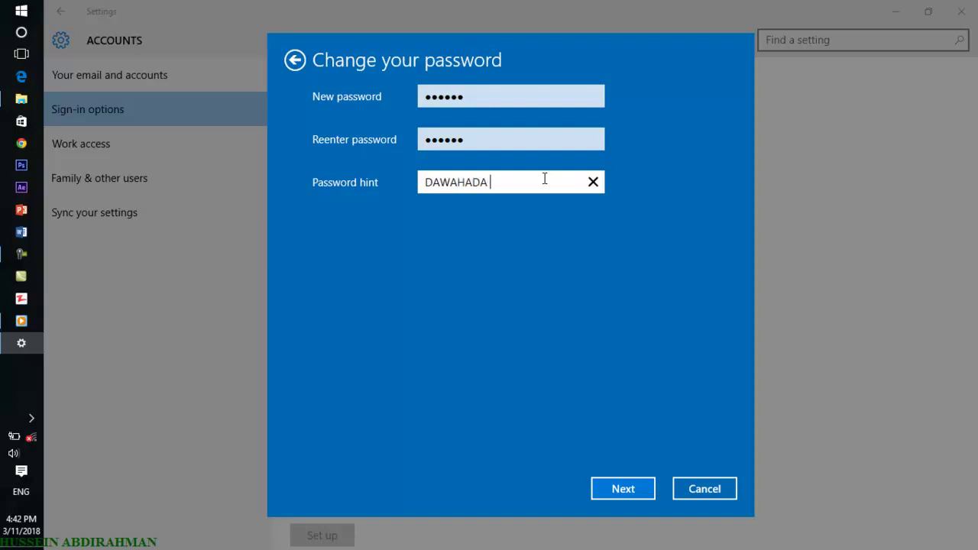
pyautogui.write(' IN MA')
pyautogui.press('BackSpace')
pyautogui.press('BackSpace')
pyautogui.write('BADAN MAHDS')
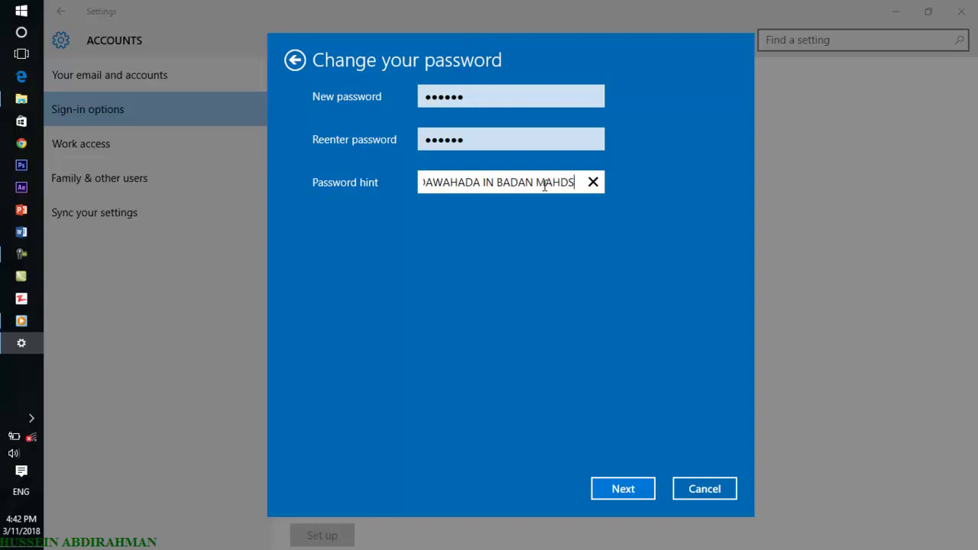
pyautogui.write('ANID')
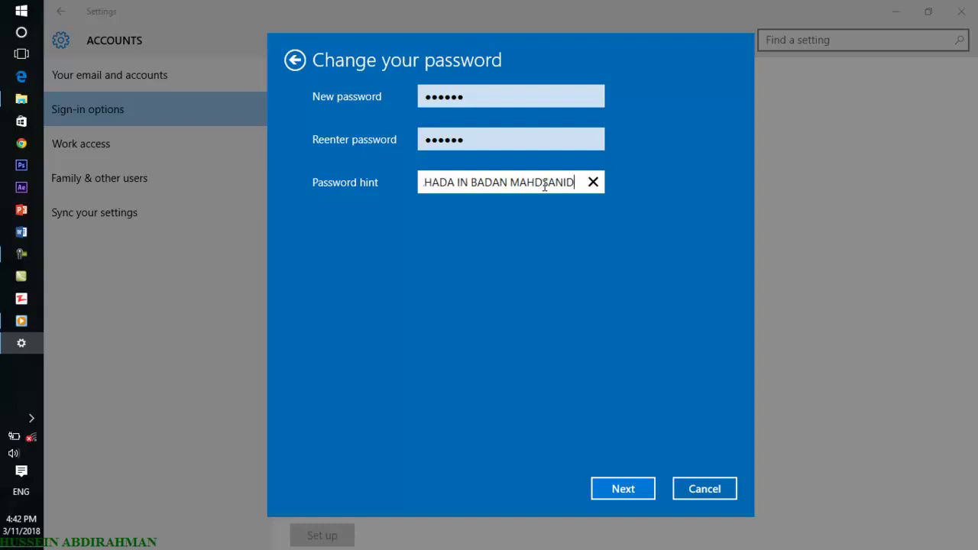
pyautogui.click(593, 182)
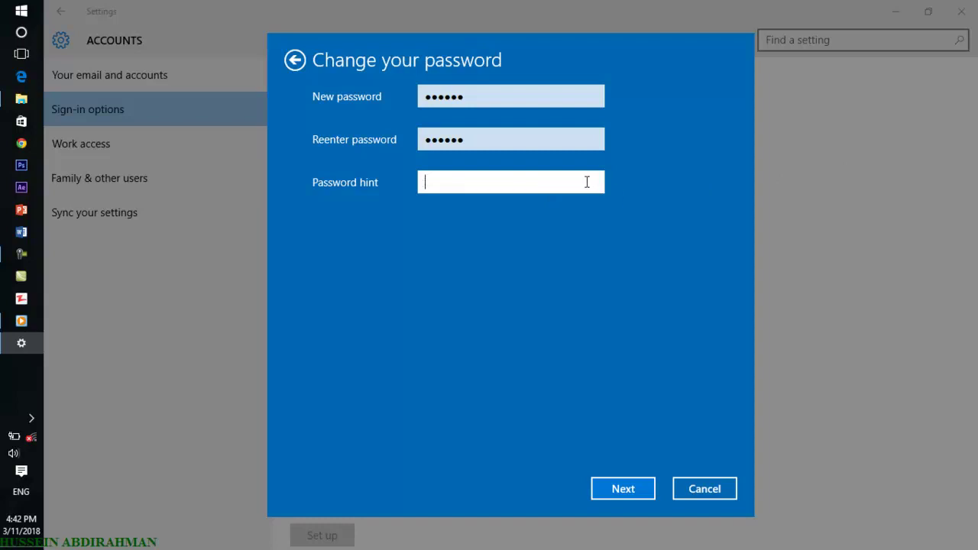
pyautogui.write('M')
pyautogui.press('BackSpace')
pyautogui.write('THANKS ALOT')
pyautogui.press('BackSpace')
pyautogui.press('BackSpace')
pyautogui.press('BackSpace')
pyautogui.press('BackSpace')
pyautogui.press('BackSpace')
pyautogui.press('BackSpace')
pyautogui.press('BackSpace')
pyautogui.press('BackSpace')
pyautogui.press('BackSpace')
pyautogui.press('BackSpace')
pyautogui.press('BackSpace')
pyautogui.write('SU')
pyautogui.write('BD')
pyautogui.press('BackSpace')
pyautogui.press('BackSpace')
pyautogui.press('BackSpace')
pyautogui.press('BackSpace')
pyautogui.write('LIKE AND SUS')
pyautogui.press('BackSpace')
pyautogui.write('BSCI')
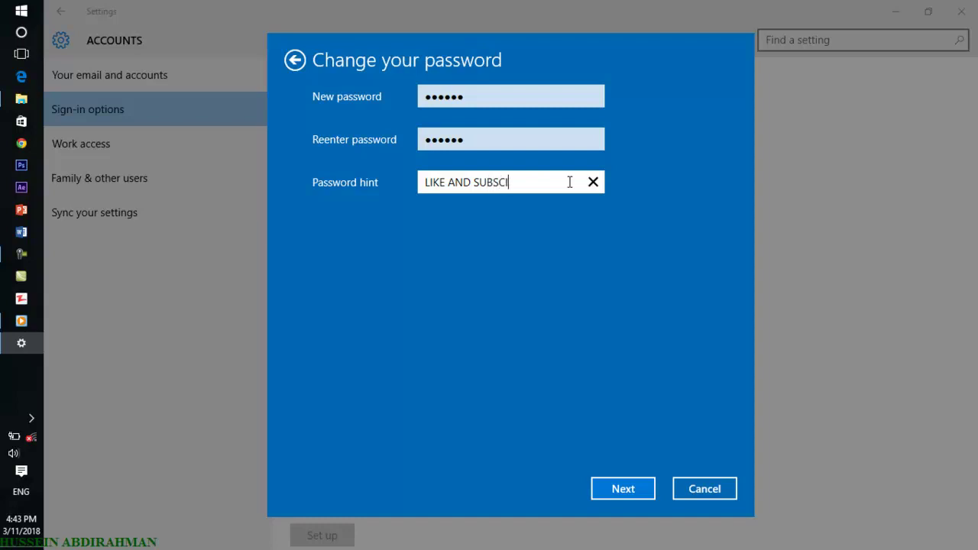
pyautogui.write('BE')
# Submit the new password and hint, then cancel after the passwords-don't-match warning.
pyautogui.moveTo(554, 188); pyautogui.dragTo(386, 187)
pyautogui.click(544, 200)
pyautogui.moveTo(525, 185); pyautogui.dragTo(346, 185)
pyautogui.click(458, 229)
pyautogui.click(617, 490)
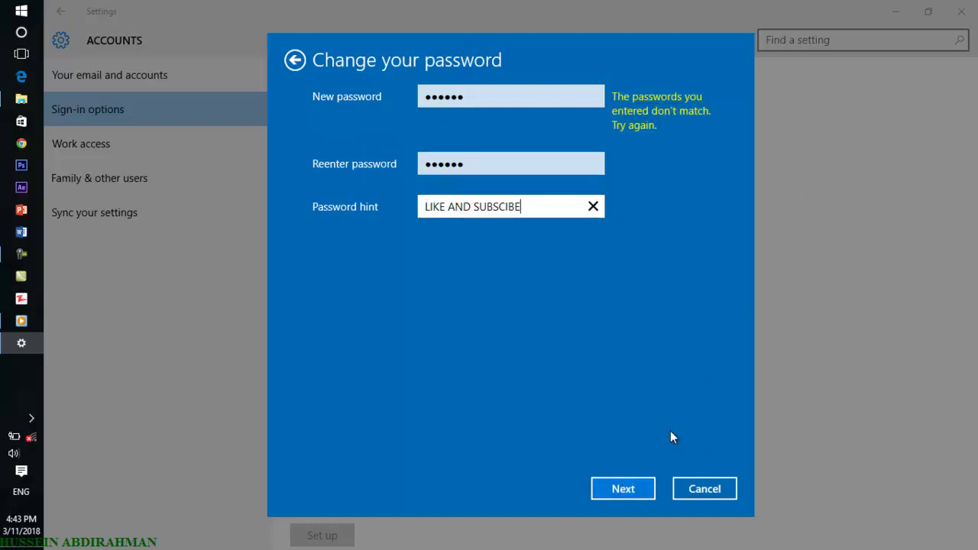
pyautogui.click(690, 488)
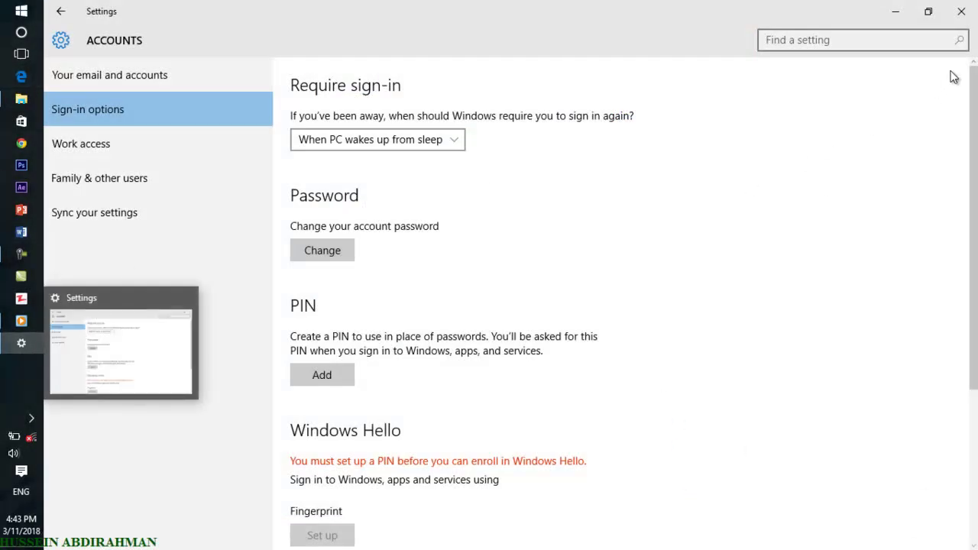
# Close Settings and reopen it to the Accounts Sign-in options Password section.
pyautogui.click(957, 9)
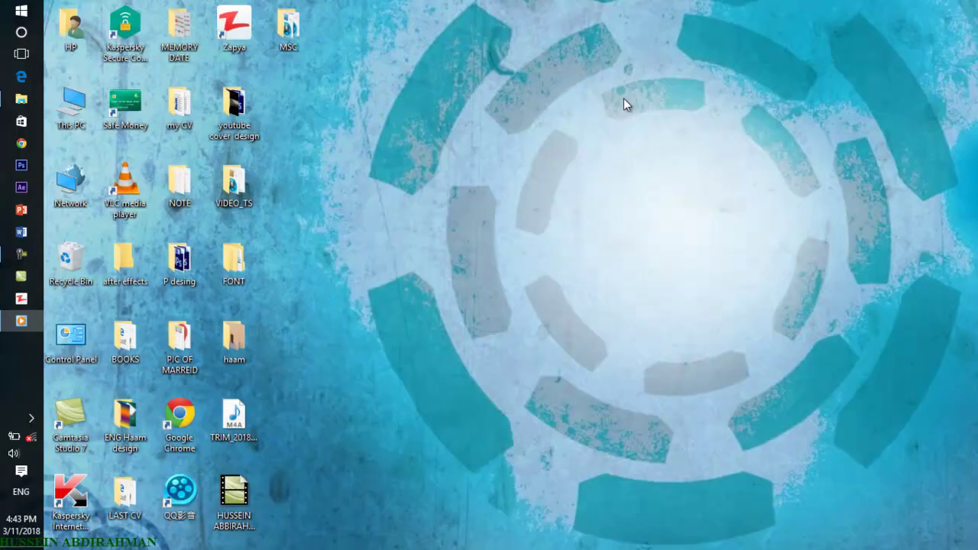
pyautogui.click(20, 10)
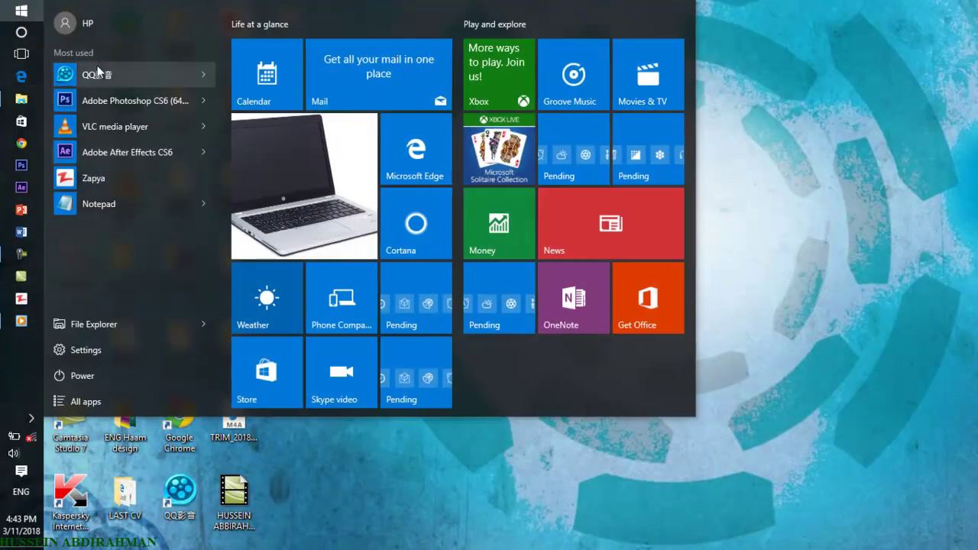
pyautogui.click(87, 353)
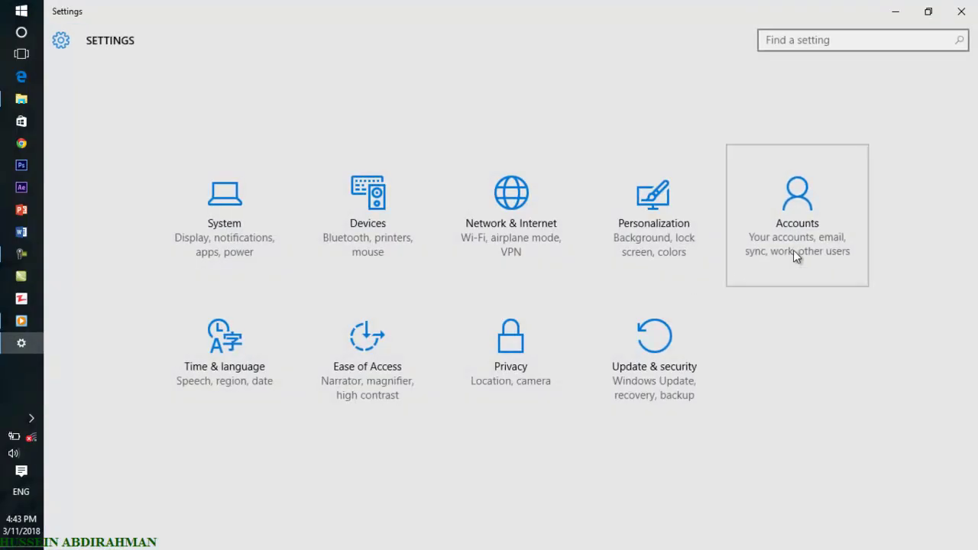
pyautogui.click(793, 250)
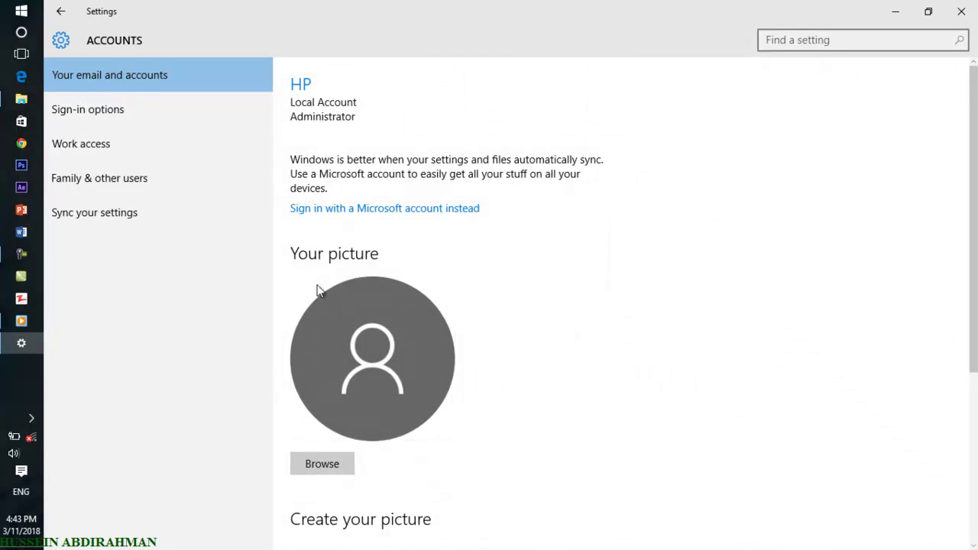
pyautogui.click(84, 110)
pyautogui.scroll(-1, 395, 272)
# Start a new password change and enter the current account password, checking and retyping it.
pyautogui.click(318, 185)
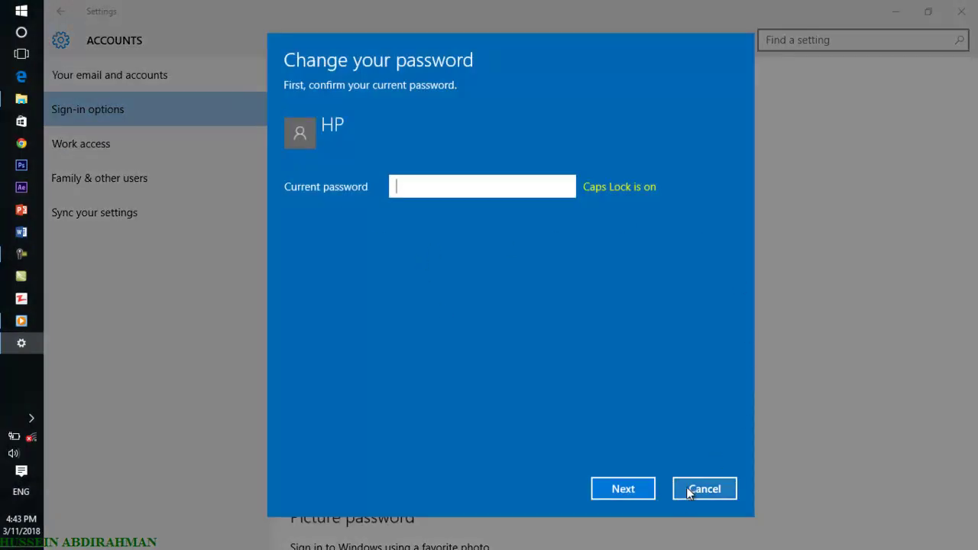
pyautogui.write('••••')
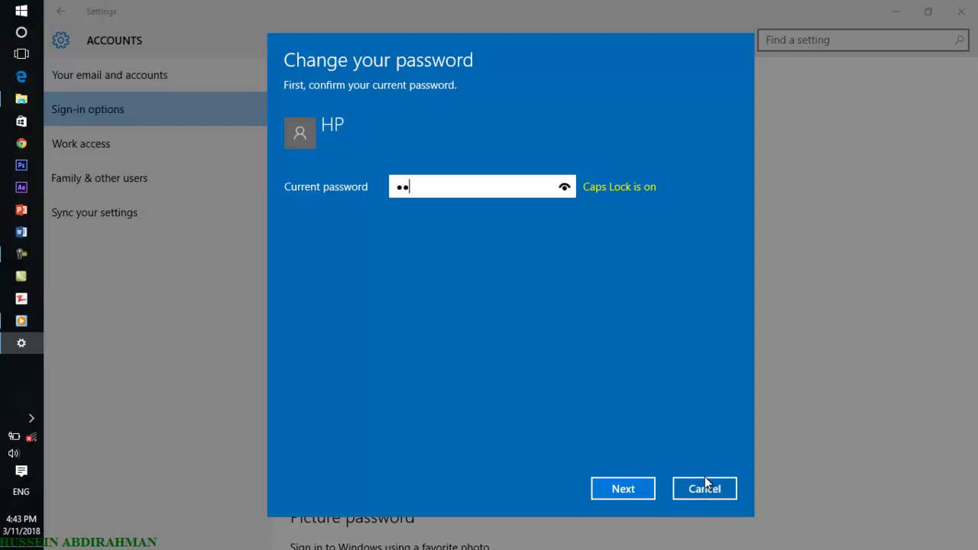
pyautogui.write('••••••••')
pyautogui.click(575, 188)
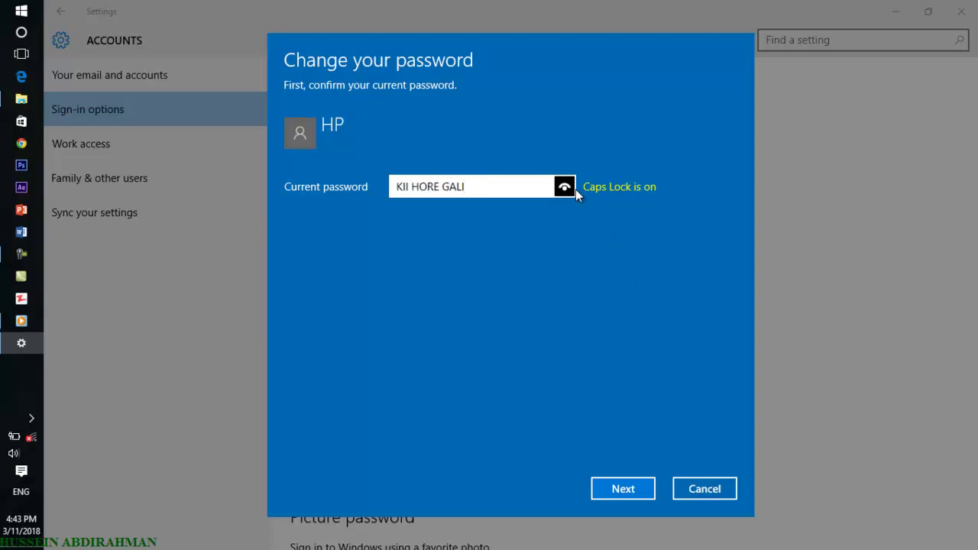
pyautogui.moveTo(575, 190); pyautogui.dragTo(582, 190)
pyautogui.press('BackSpace')
pyautogui.press('BackSpace')
pyautogui.press('BackSpace')
pyautogui.press('BackSpace')
pyautogui.press('BackSpace')
pyautogui.press('BackSpace')
pyautogui.press('BackSpace')
pyautogui.press('BackSpace')
pyautogui.press('BackSpace')
pyautogui.press('BackSpace')
pyautogui.press('BackSpace')
pyautogui.press('BackSpace')
pyautogui.press('BackSpace')
# Cancel the password change and close the Settings window, returning to the desktop.
pyautogui.click(638, 493)
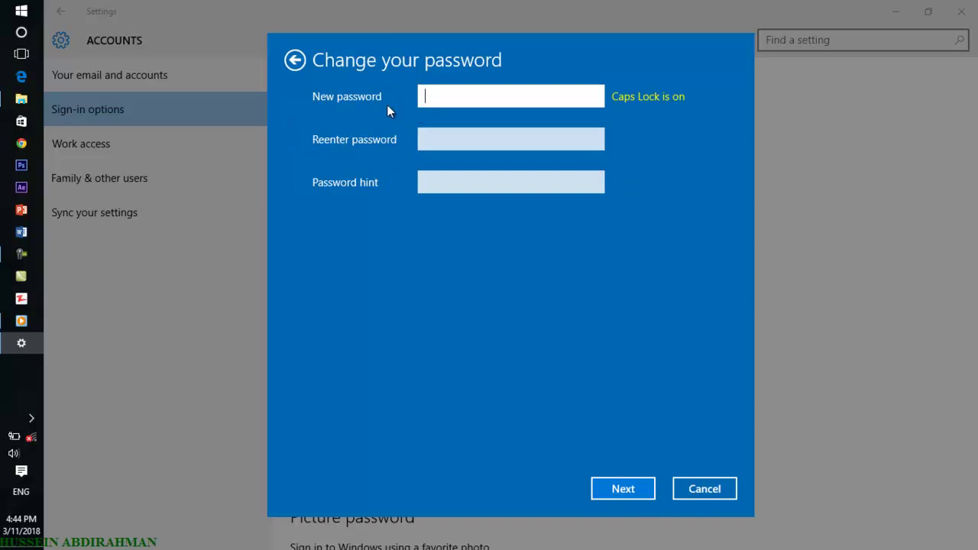
pyautogui.click(700, 493)
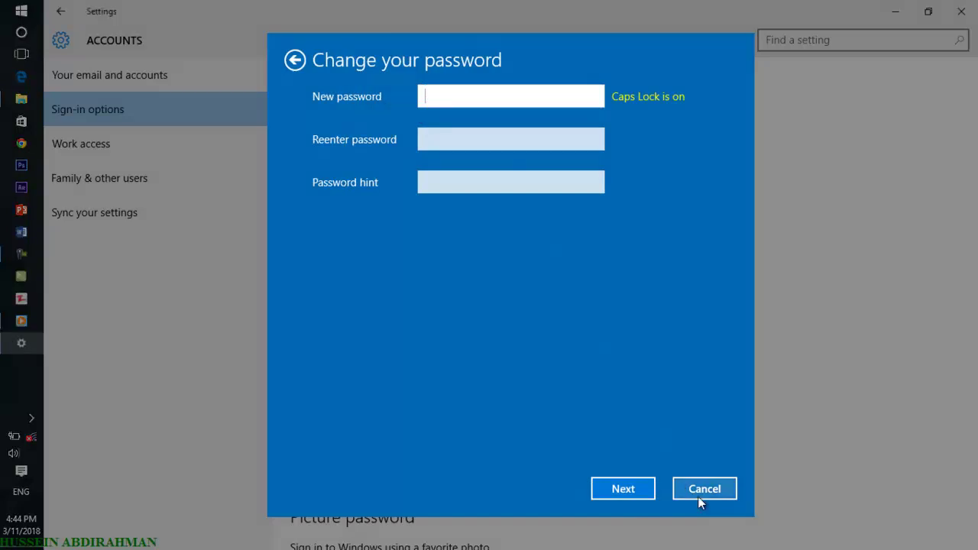
pyautogui.click(961, 11)
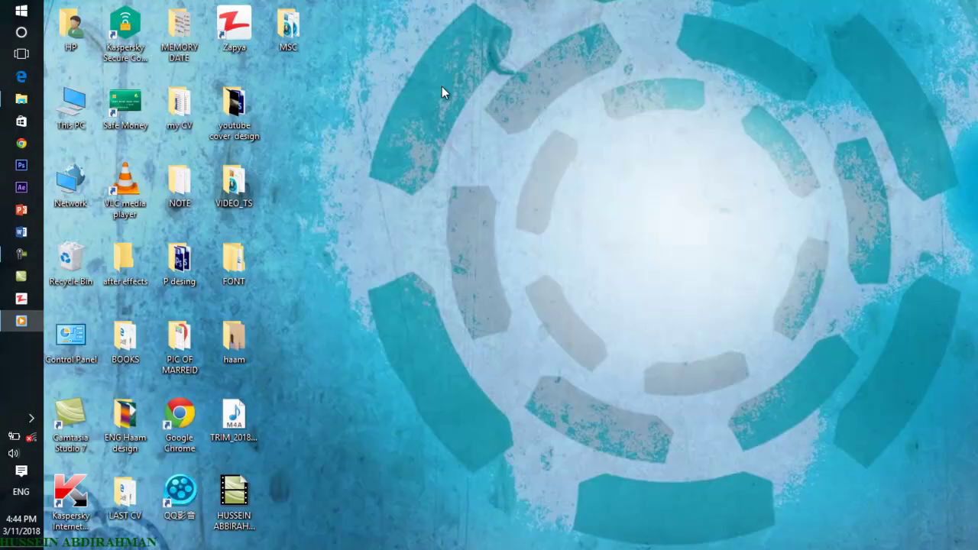
pyautogui.click(32, 257)
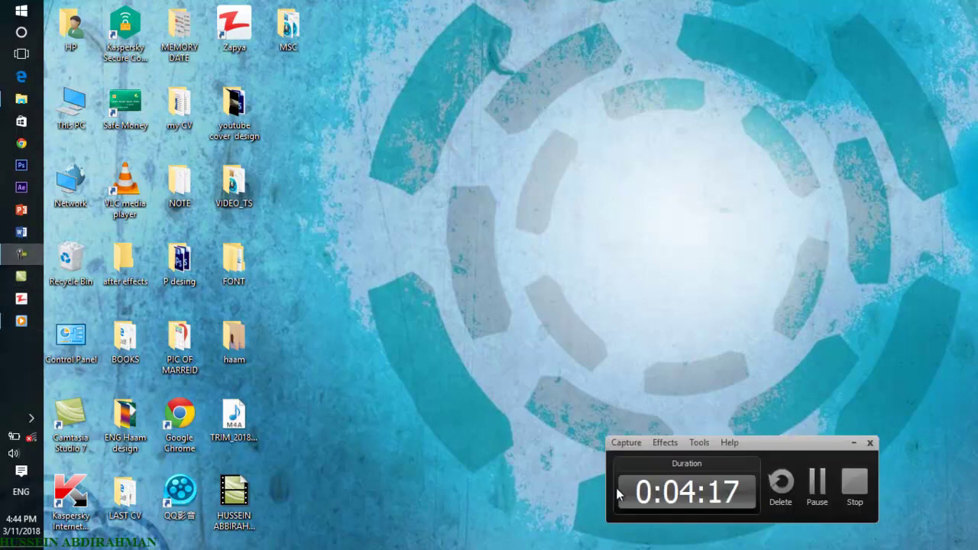